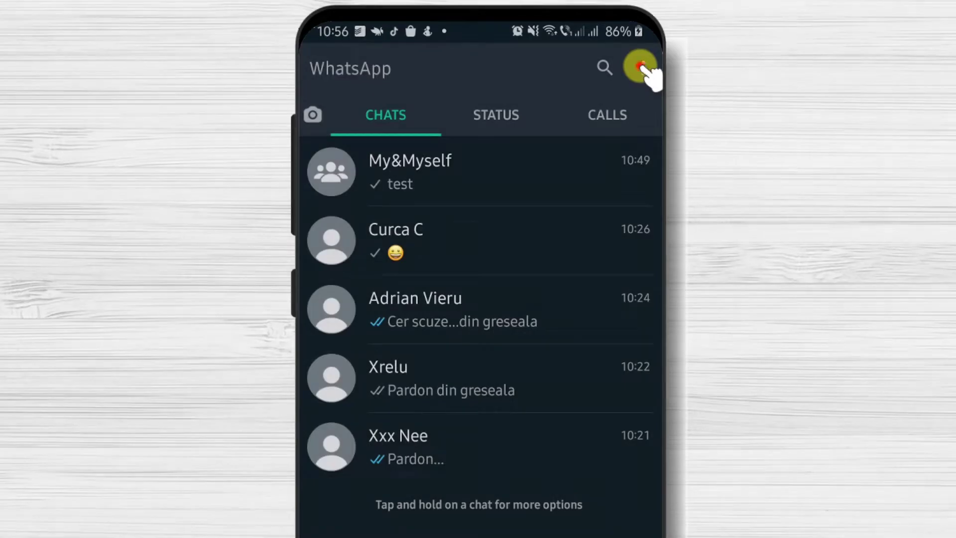
- Go to Settings > Account > Privacy from the chats list menu
click(641, 68)
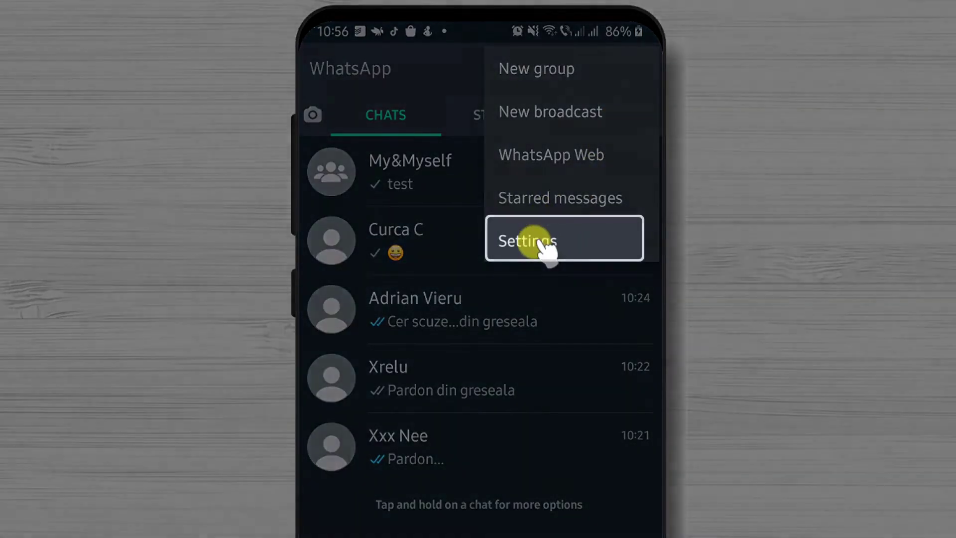
click(536, 241)
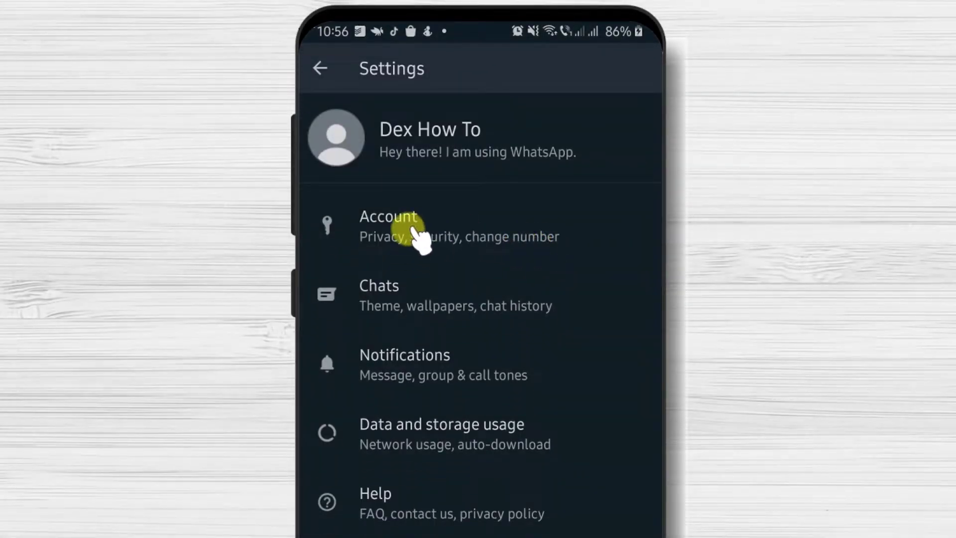
click(413, 228)
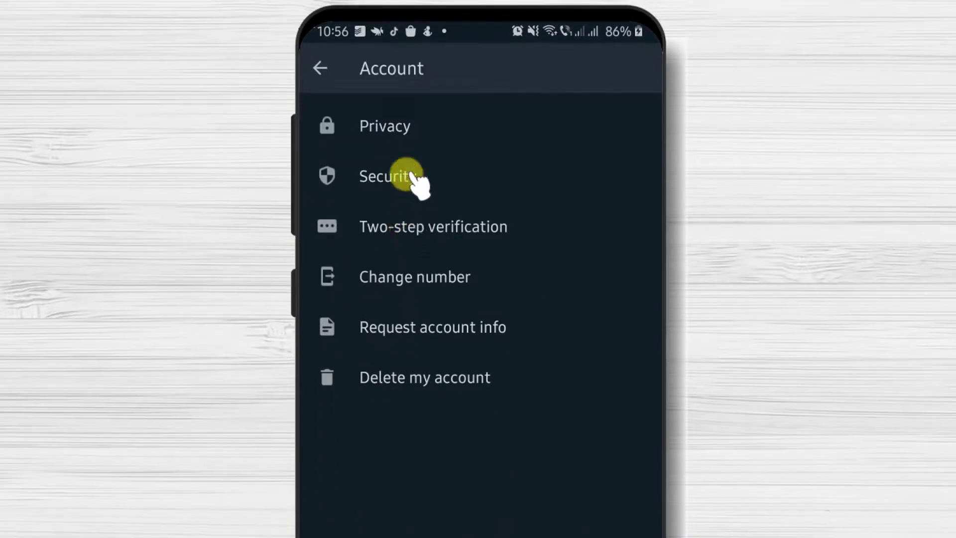
click(397, 128)
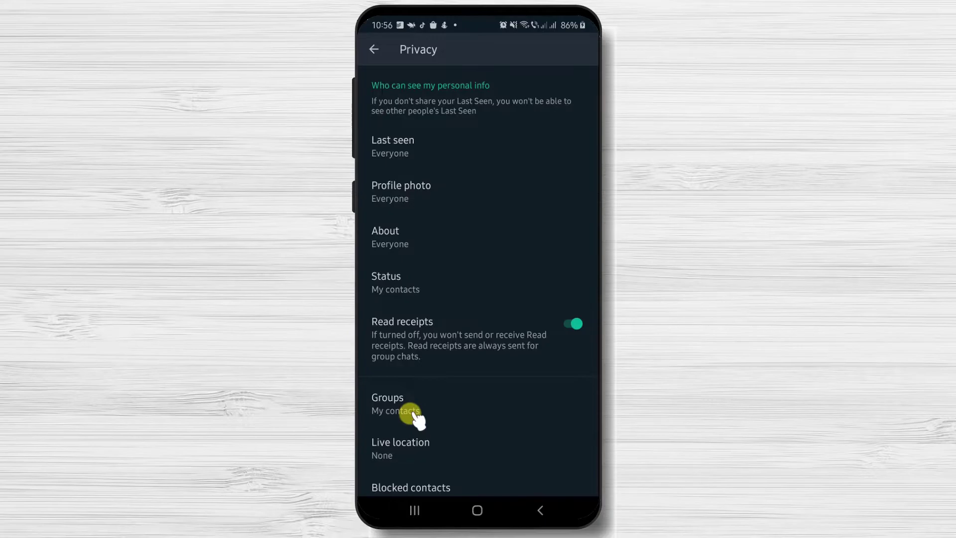
- Open the Groups privacy option to choose 'My contacts except…'
click(396, 407)
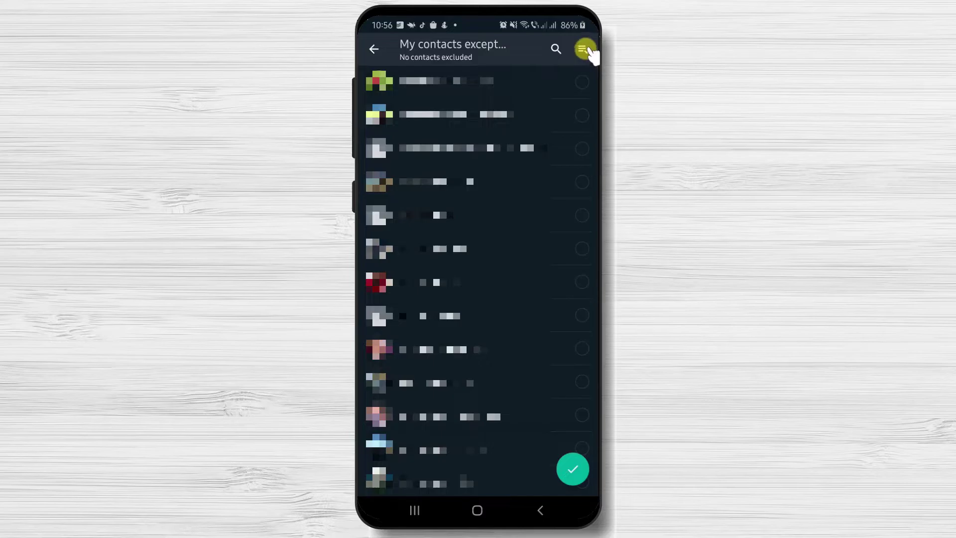
- Select all 712 contacts in the exception list at once
click(584, 49)
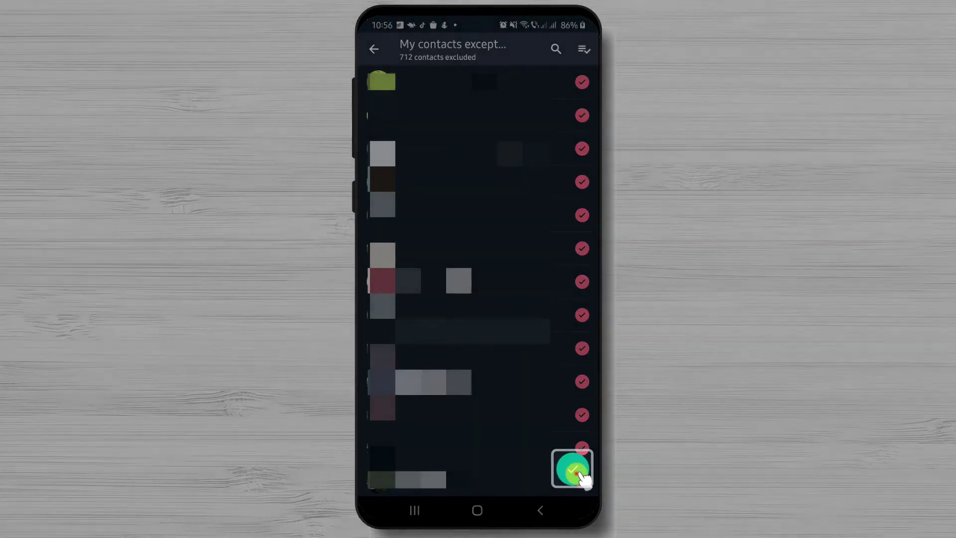
- Confirm the 712 excluded contacts and return to the Privacy screen
click(572, 471)
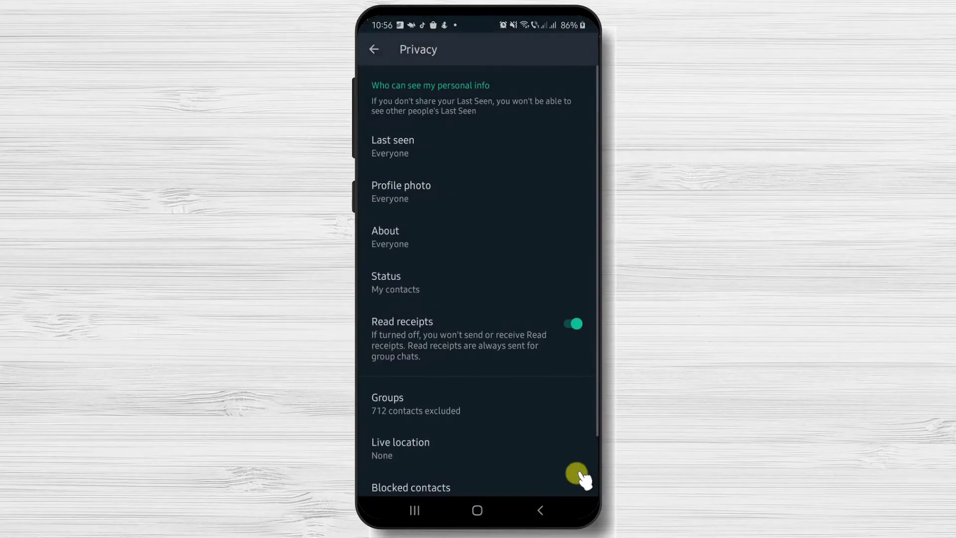